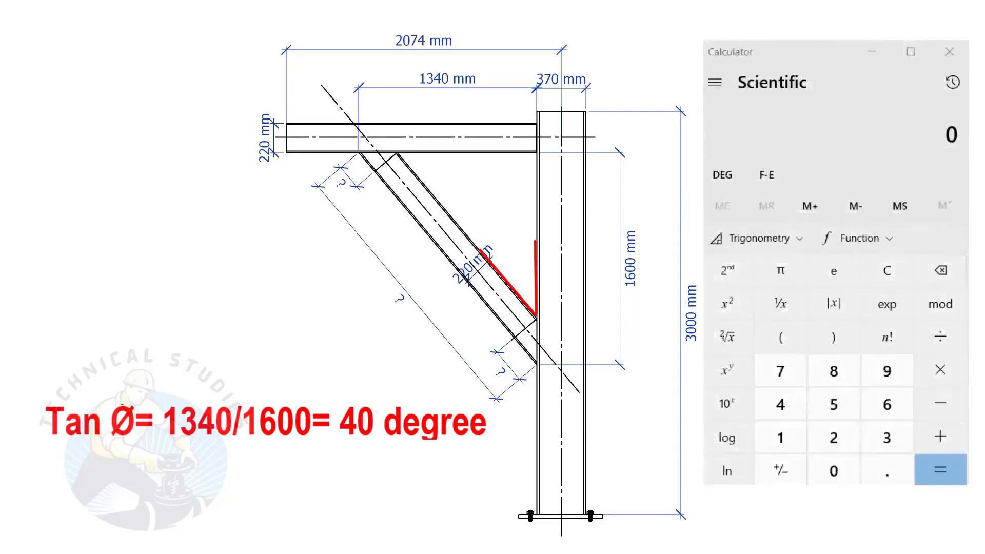
- Divide 1340 by 1600 to get the tangent ratio 0.8375
click(780, 438)
click(887, 438)
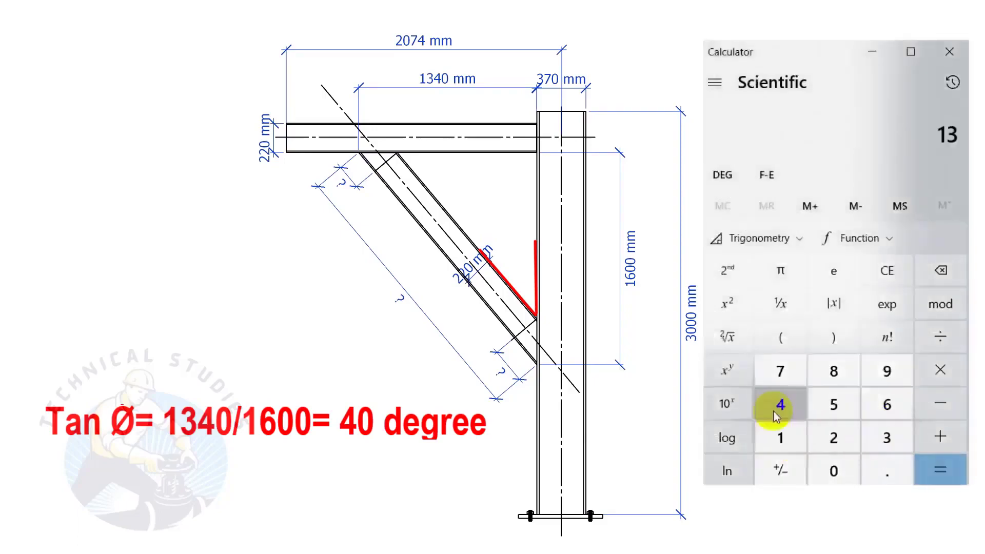
click(775, 408)
click(833, 470)
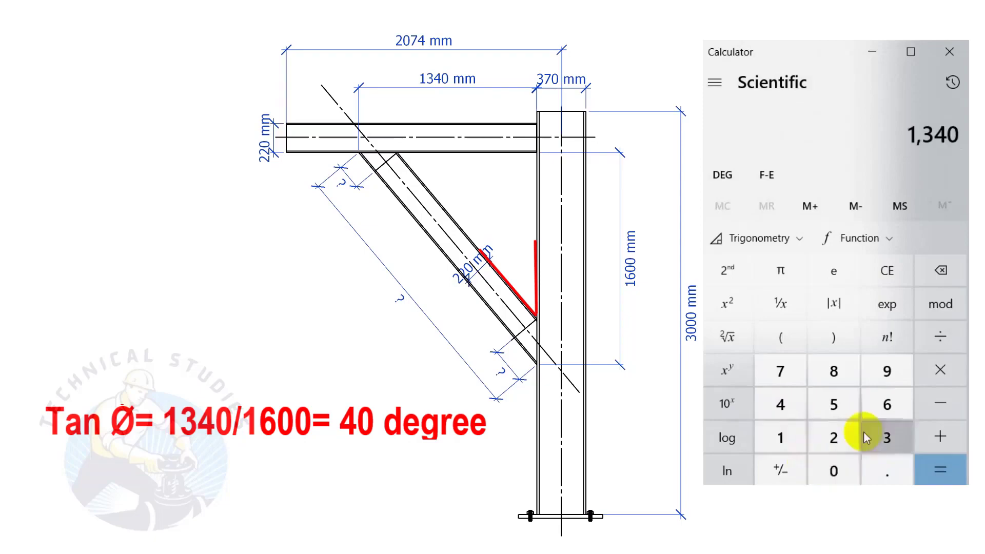
click(940, 336)
click(780, 437)
click(887, 405)
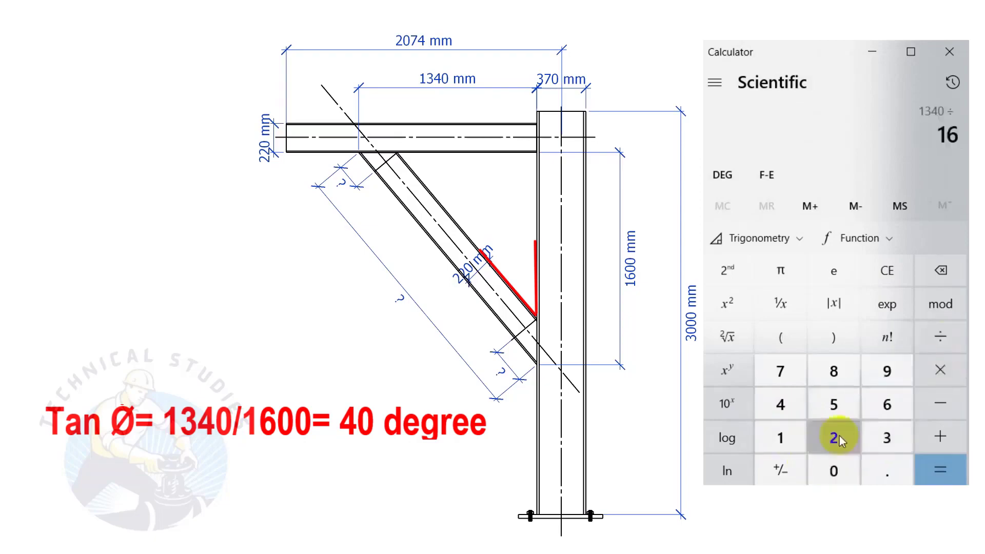
click(825, 474)
click(825, 474)
click(940, 469)
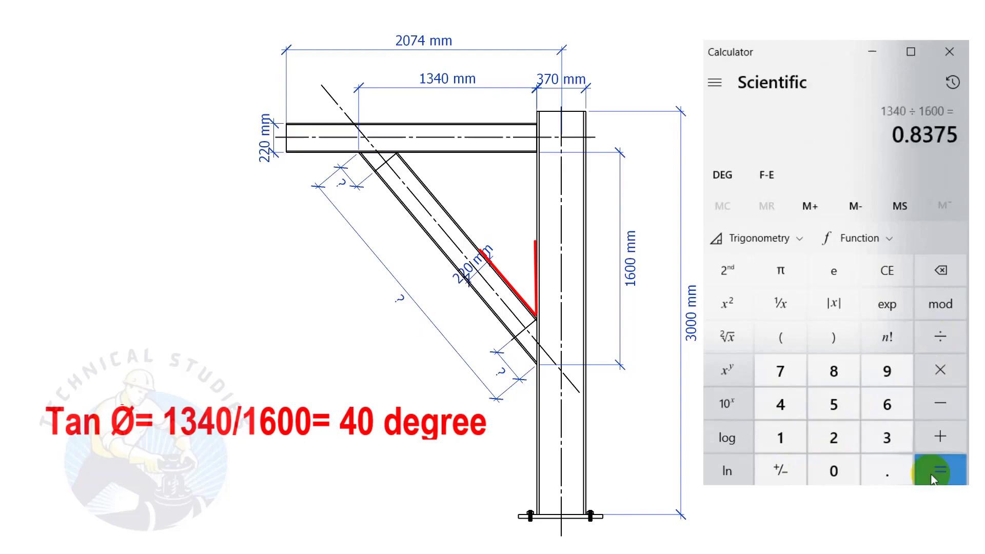
- Take the inverse tangent of 0.8375 to get a brace angle of about 39.95 degrees
click(743, 236)
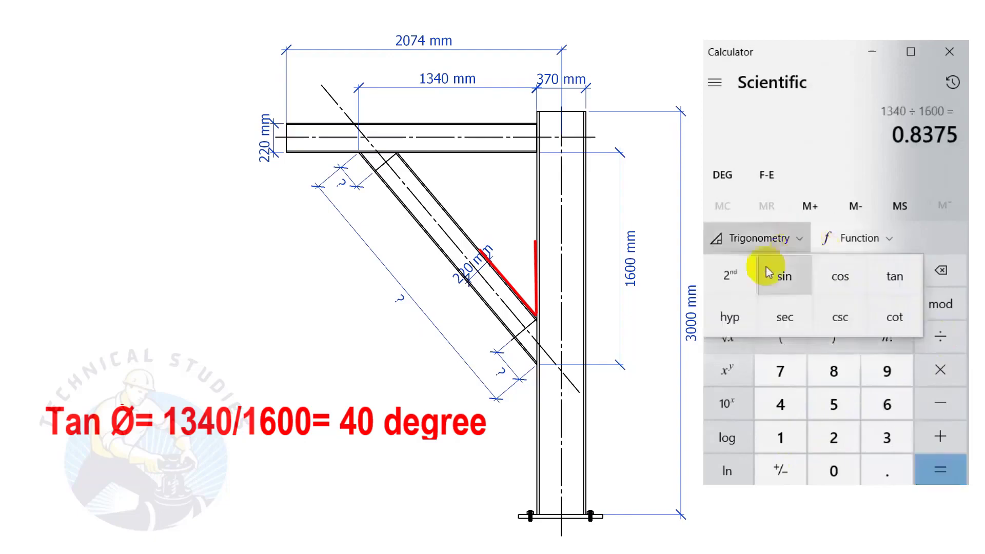
click(727, 275)
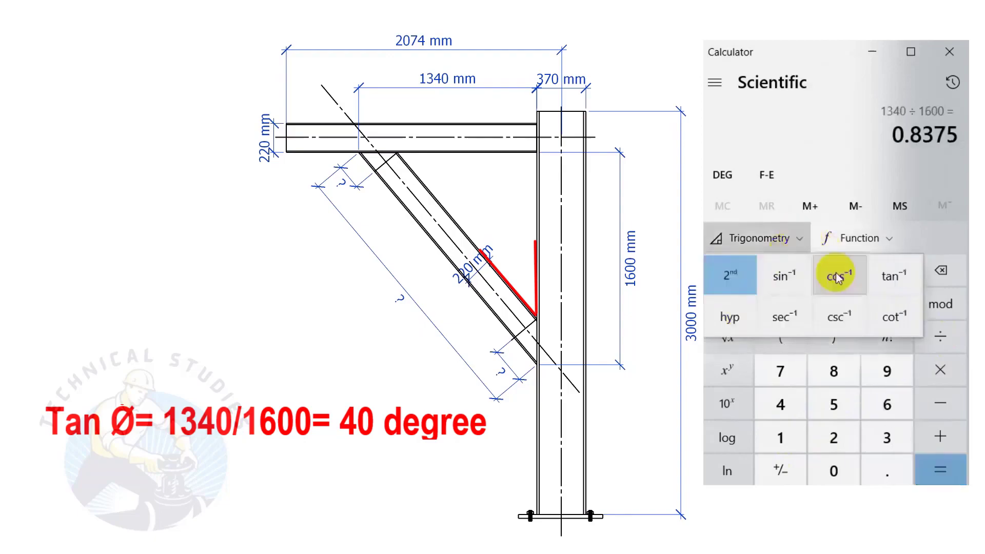
click(883, 277)
click(943, 464)
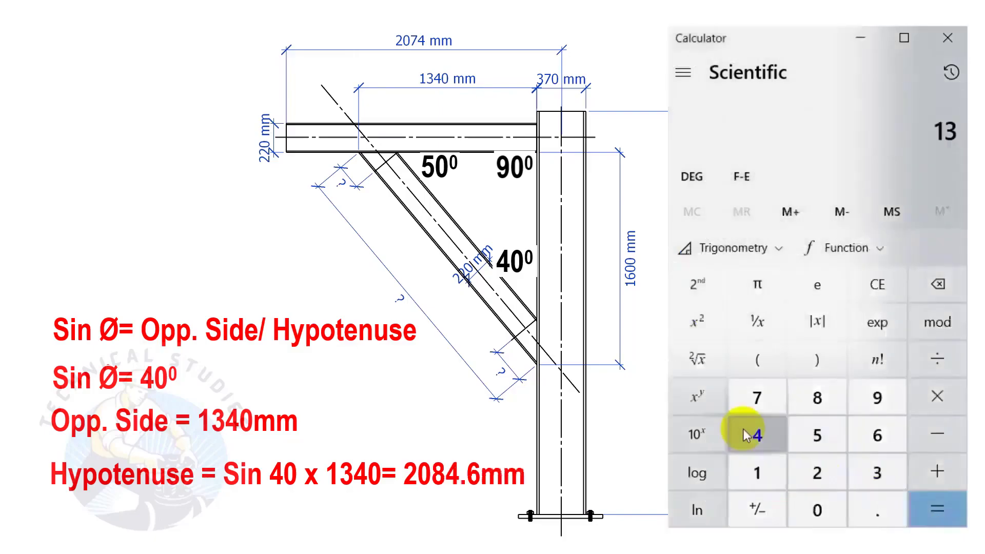
- Compute 1340 ÷ sin(40) for a brace length of about 2084.67 mm
click(752, 437)
click(803, 516)
click(945, 360)
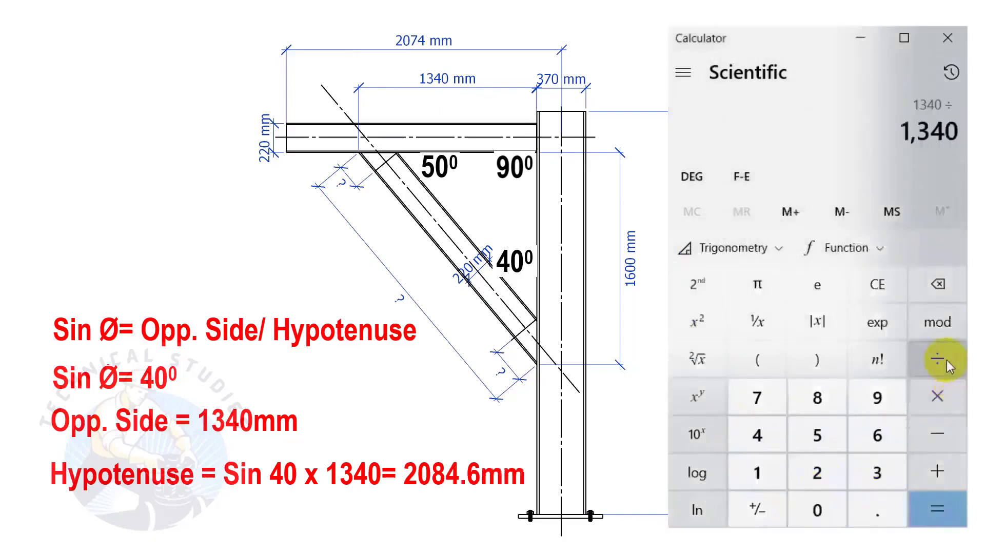
click(757, 435)
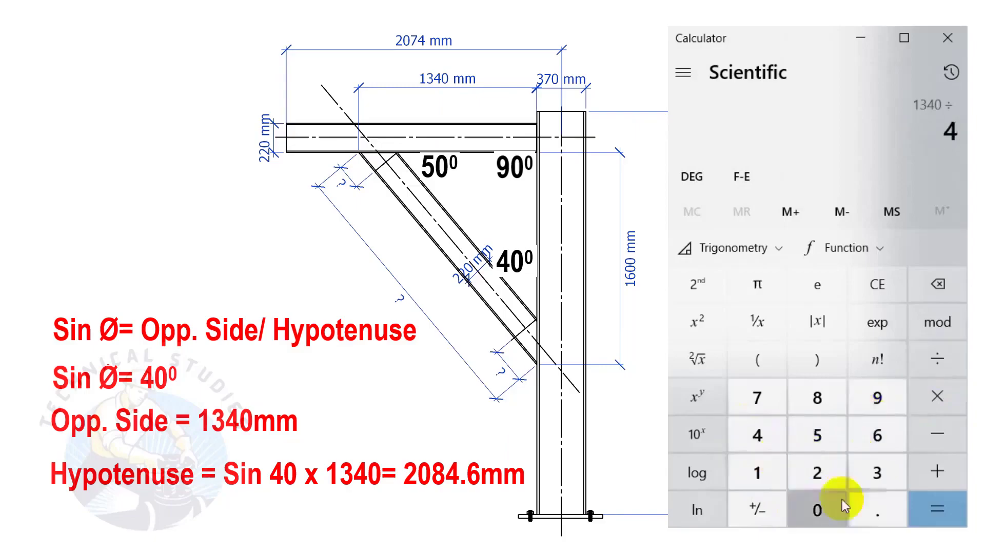
click(815, 508)
click(784, 251)
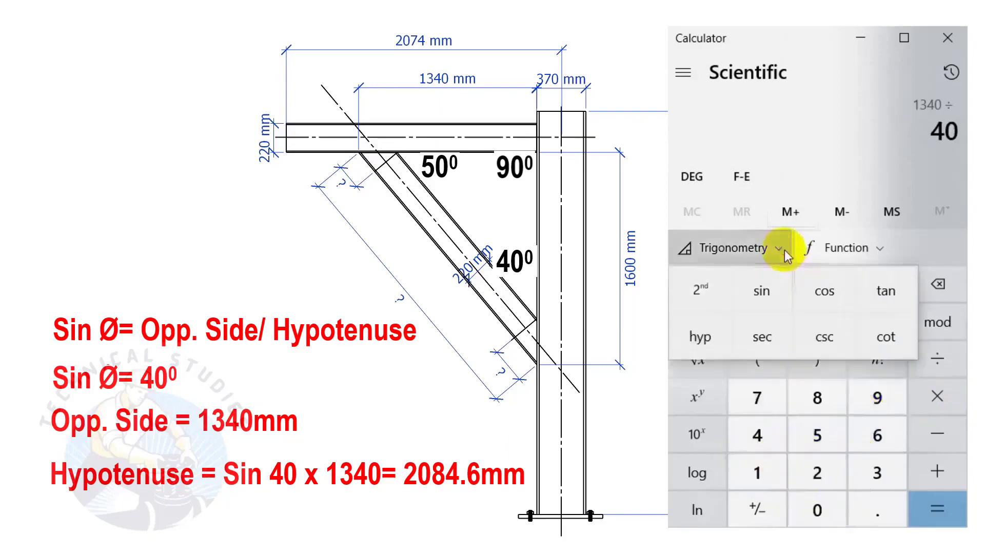
click(761, 290)
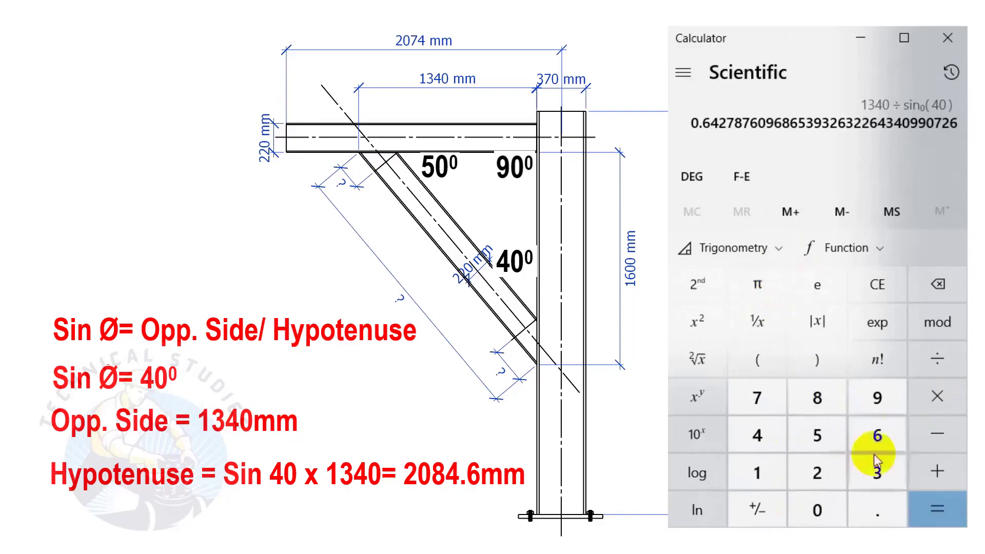
click(943, 516)
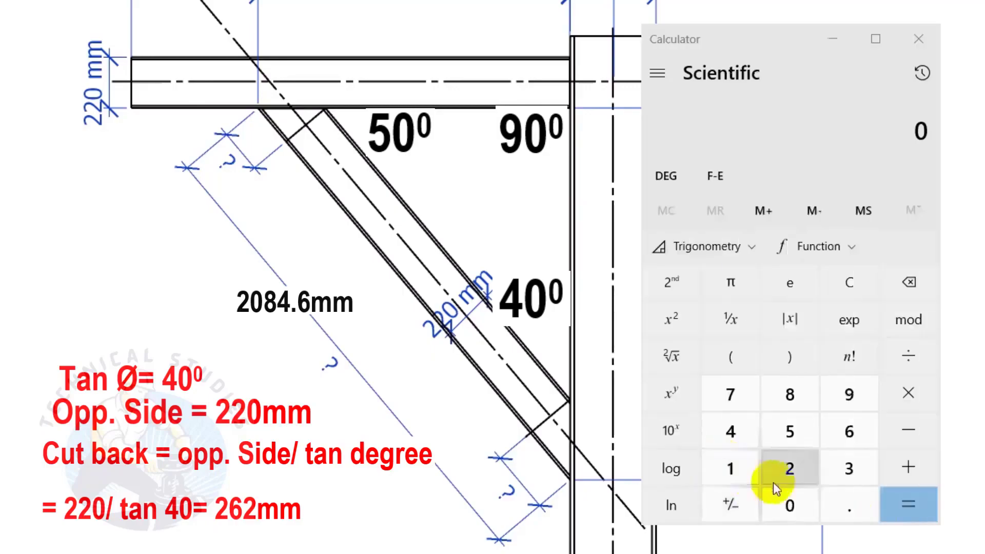
- Compute 220 ÷ tan(40) for a cutback of about 262.19 mm
click(789, 466)
click(789, 466)
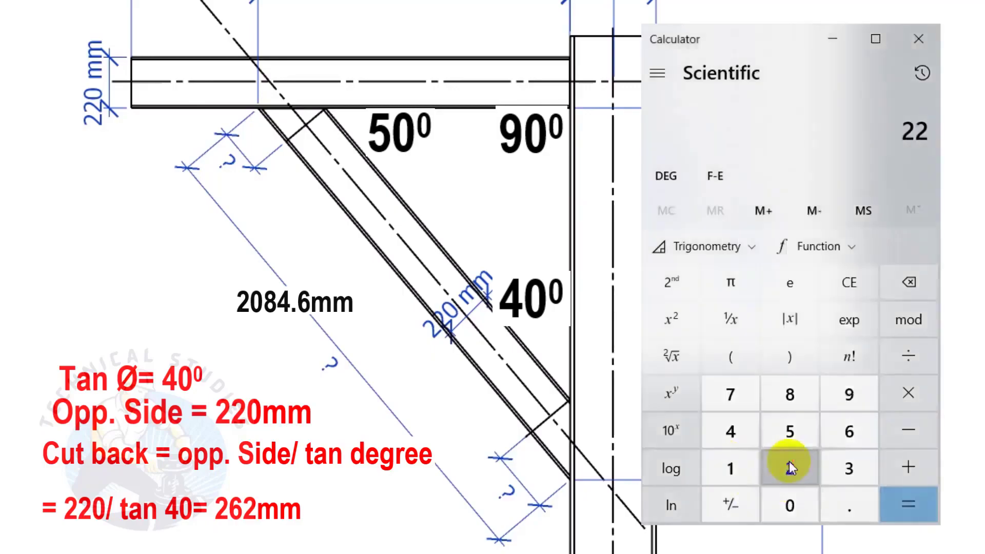
click(790, 504)
click(922, 358)
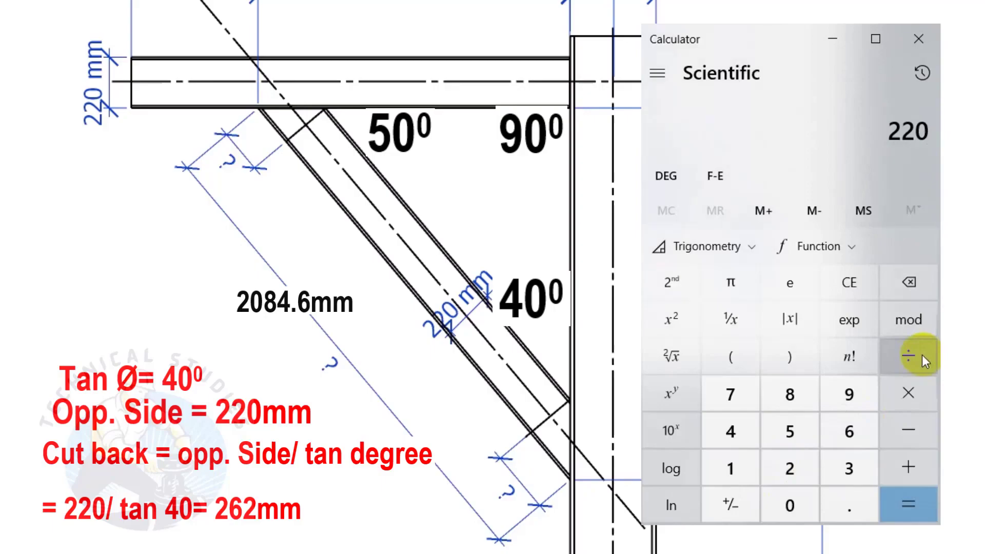
click(922, 355)
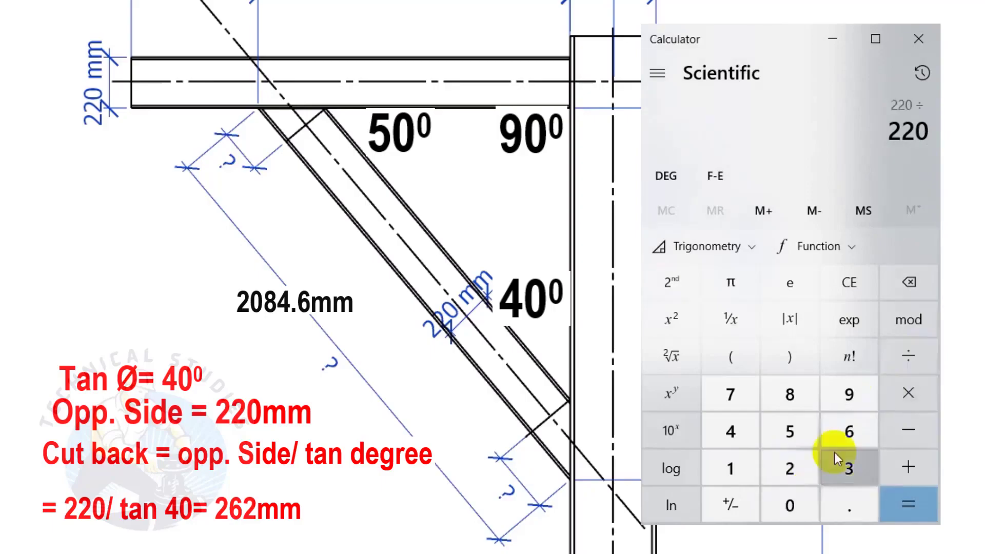
click(733, 432)
click(783, 503)
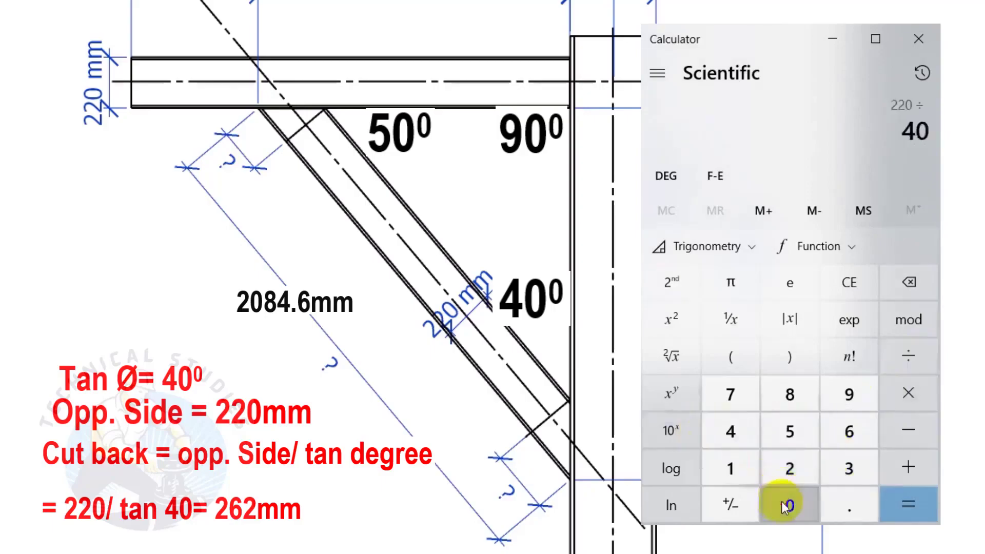
click(754, 249)
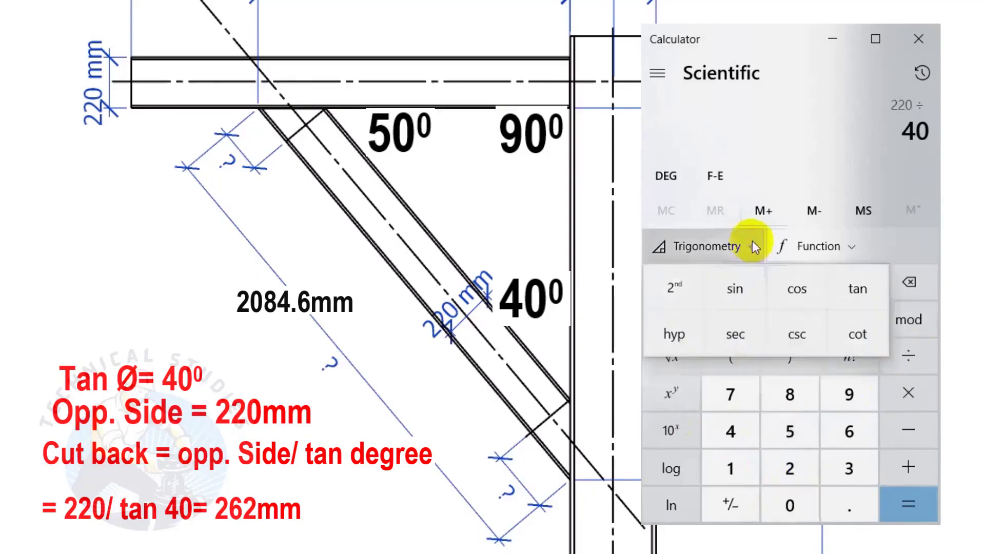
click(875, 292)
click(912, 503)
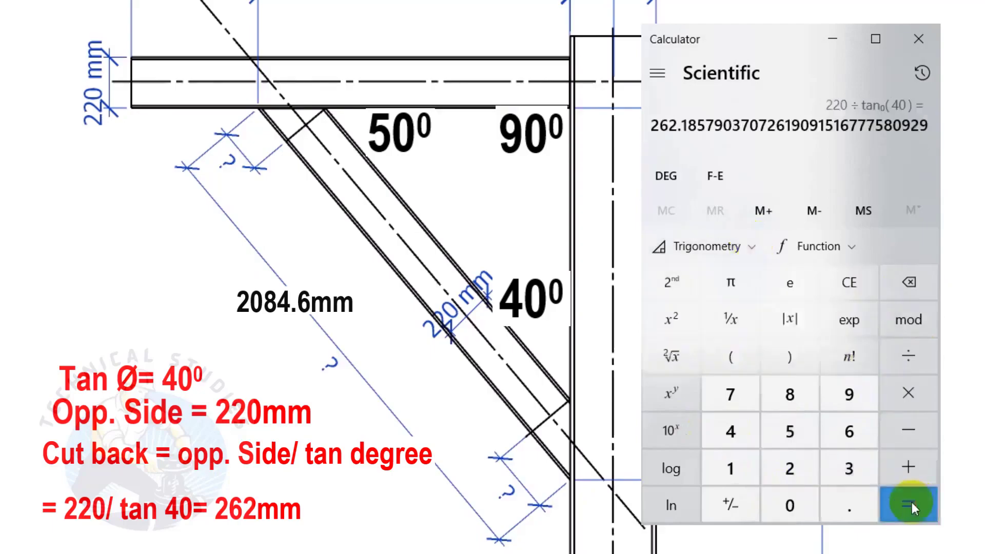